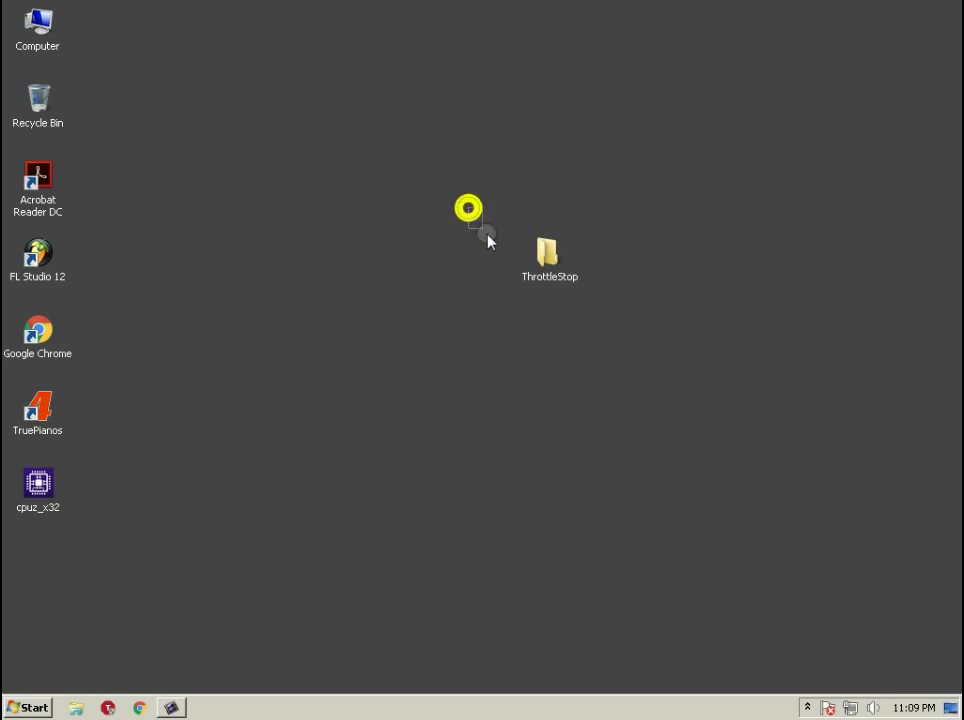
Step: View the system properties from the Computer icon's context menu, then close that window
left_click_drag(488, 240, 626, 342)
left_click(626, 342)
right_click(32, 16)
left_click(80, 159)
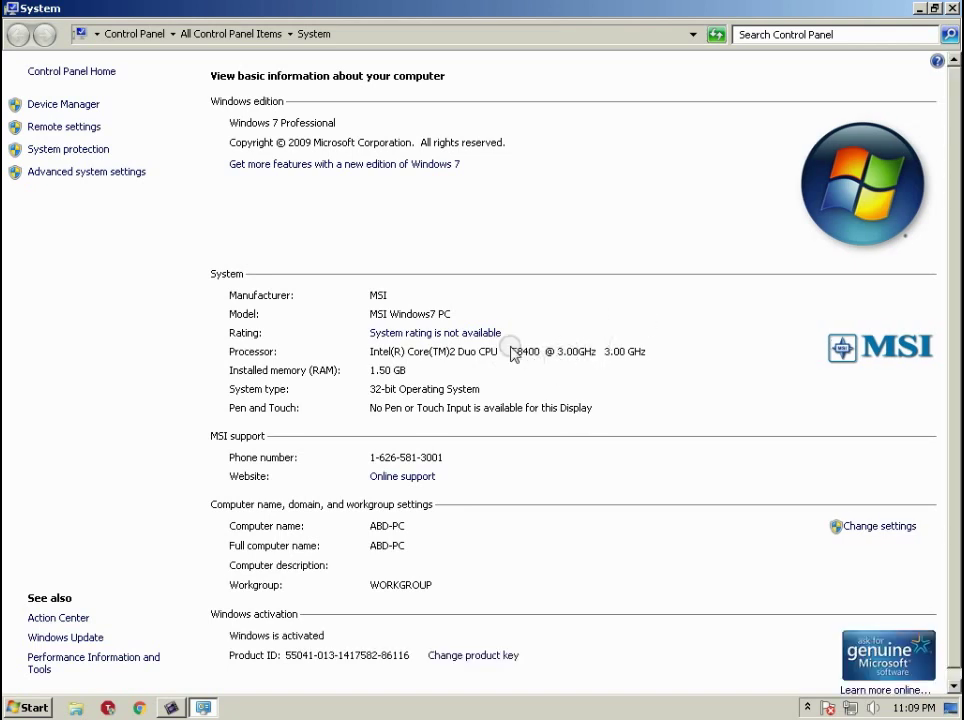
left_click(952, 8)
Step: Launch CPU-Z, showing the E8400 at 1997.39 MHz and x6.0, and move its window left
double_click(47, 497)
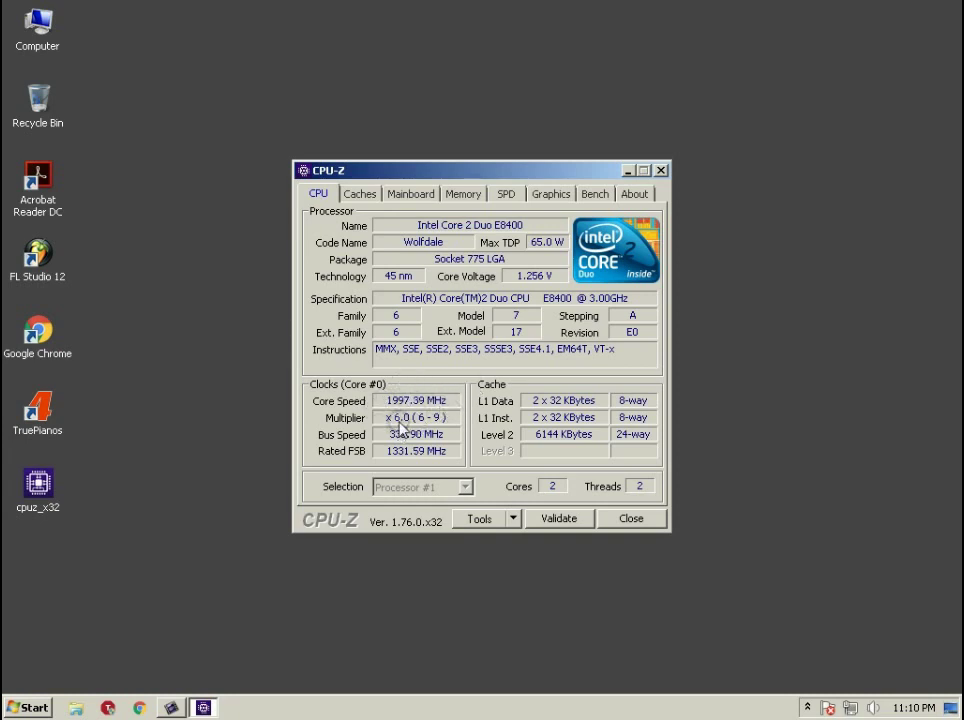
left_click_drag(520, 172, 354, 157)
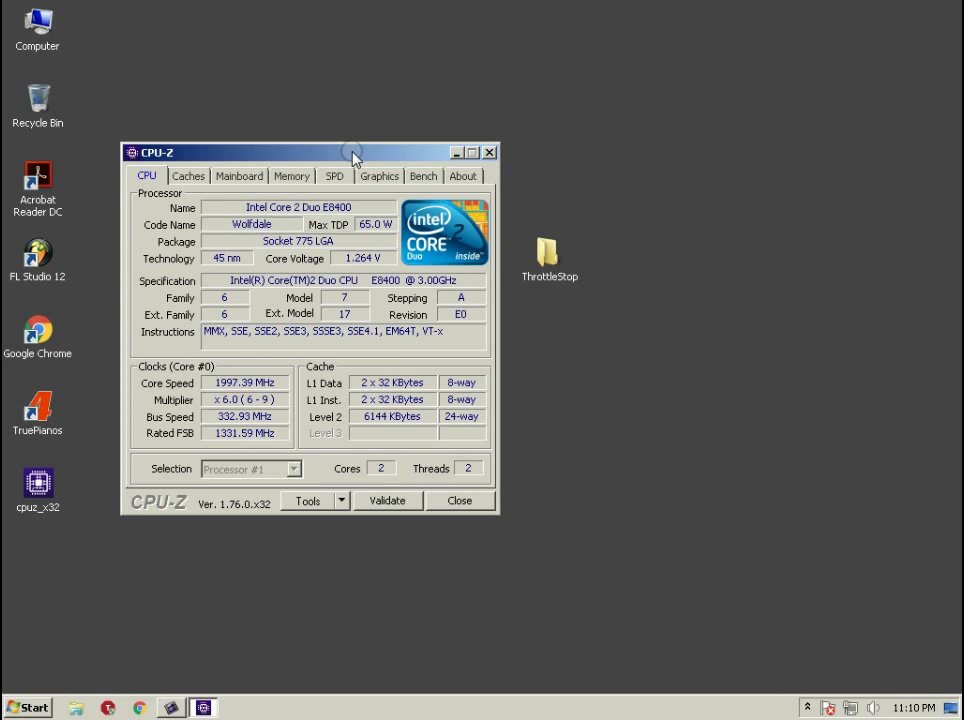
left_click_drag(366, 152, 297, 155)
left_click_drag(498, 190, 639, 383)
left_click(636, 393)
left_click_drag(512, 196, 618, 381)
left_click(617, 381)
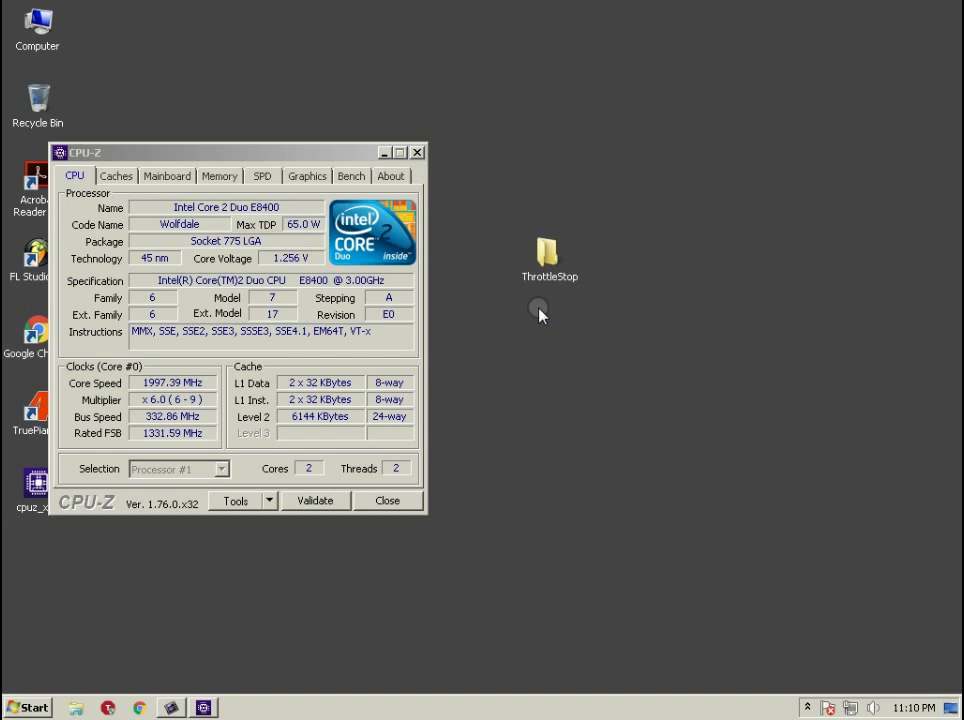
Step: Open the ThrottleStop folder as a smaller window at the upper right beside CPU-Z, and select the ThrottleStop application
double_click(539, 258)
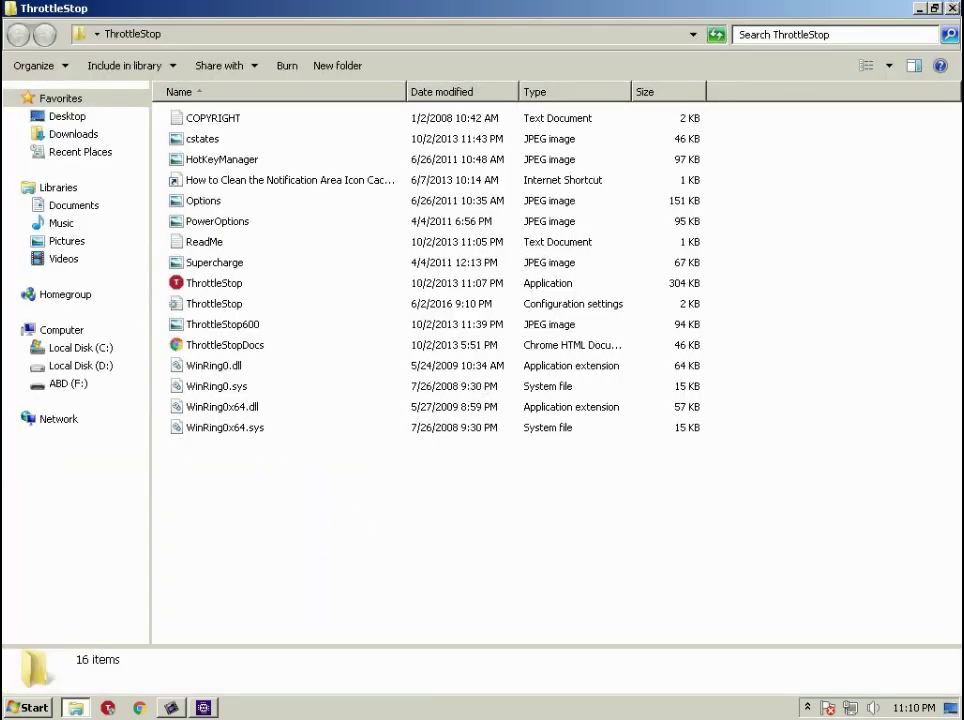
double_click(895, 9)
left_click_drag(566, 60, 760, 28)
left_click_drag(288, 157, 253, 157)
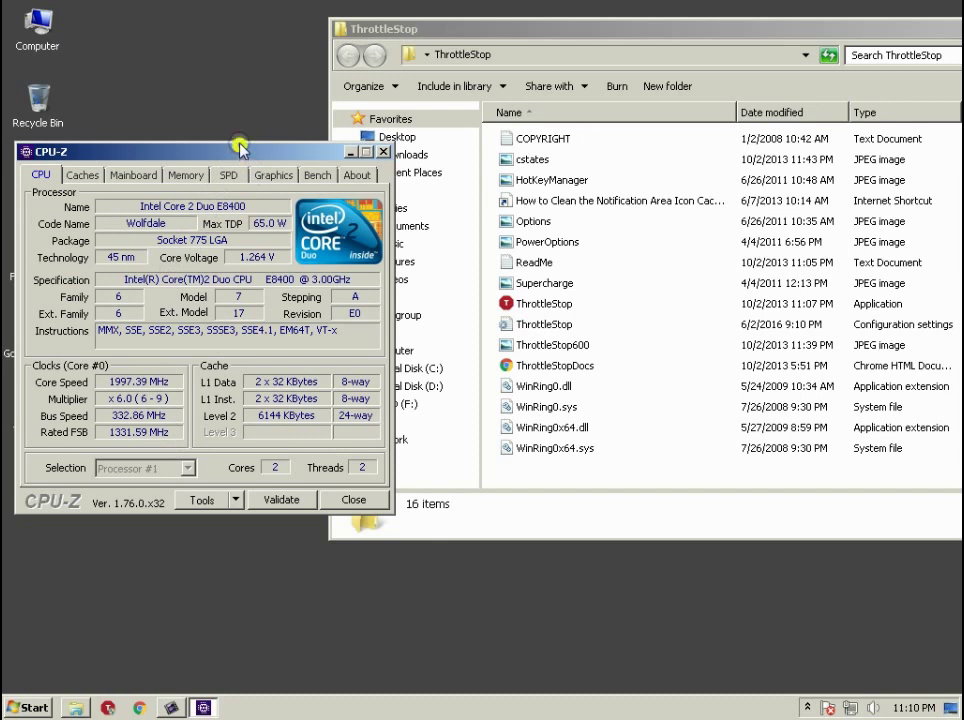
left_click_drag(245, 150, 231, 137)
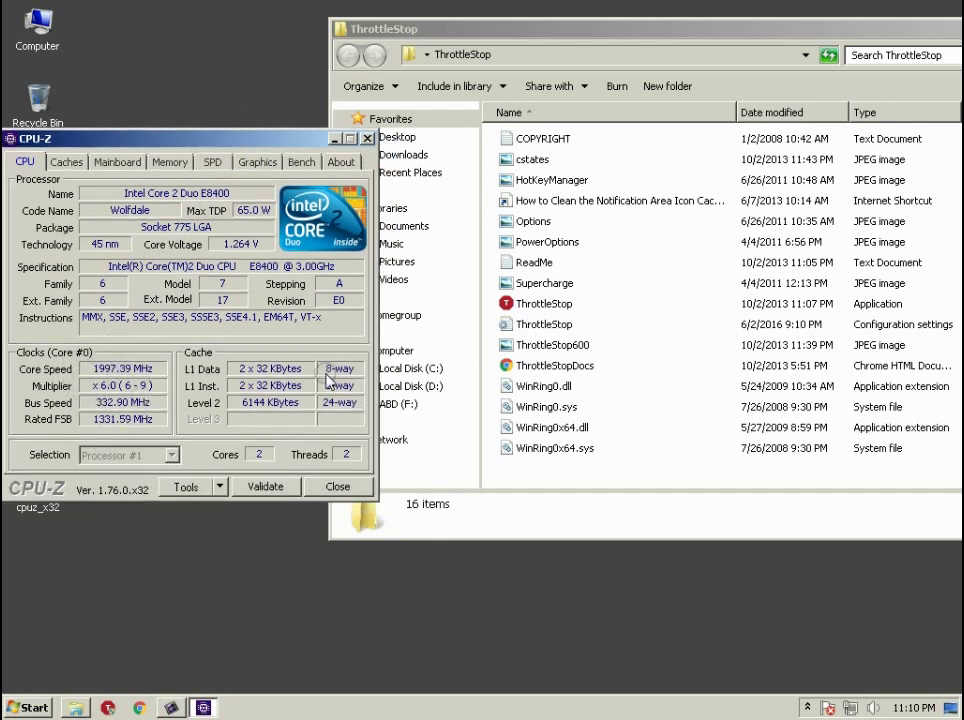
left_click(556, 306)
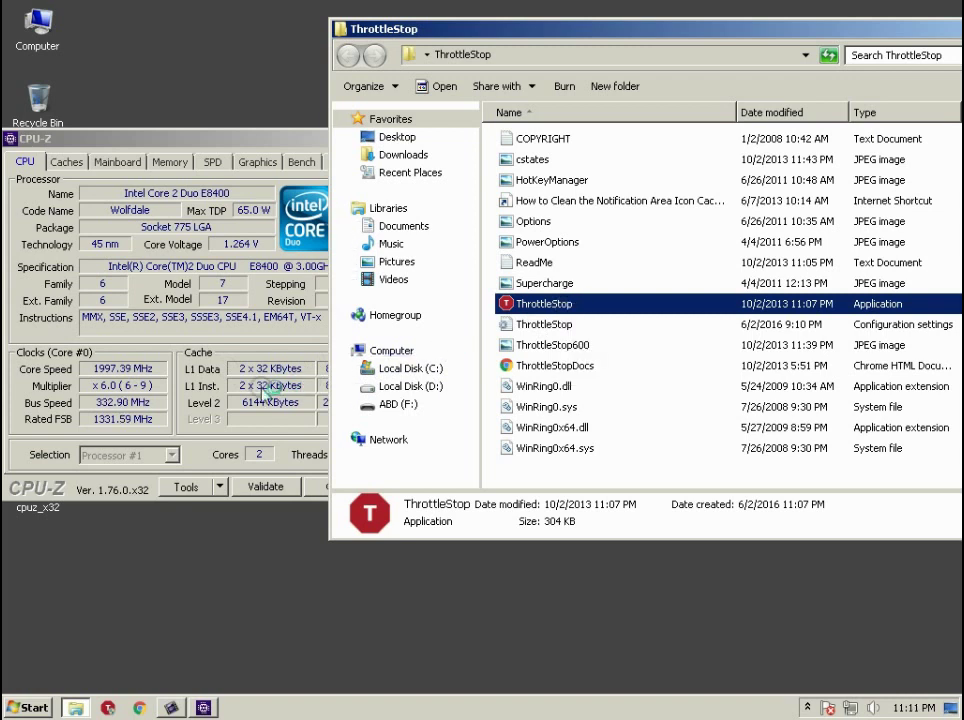
Step: Set ThrottleStop's multiplier to 9.0, compare CPU-Z's 2996.72 MHz reading, then hide ThrottleStop
left_click(113, 366)
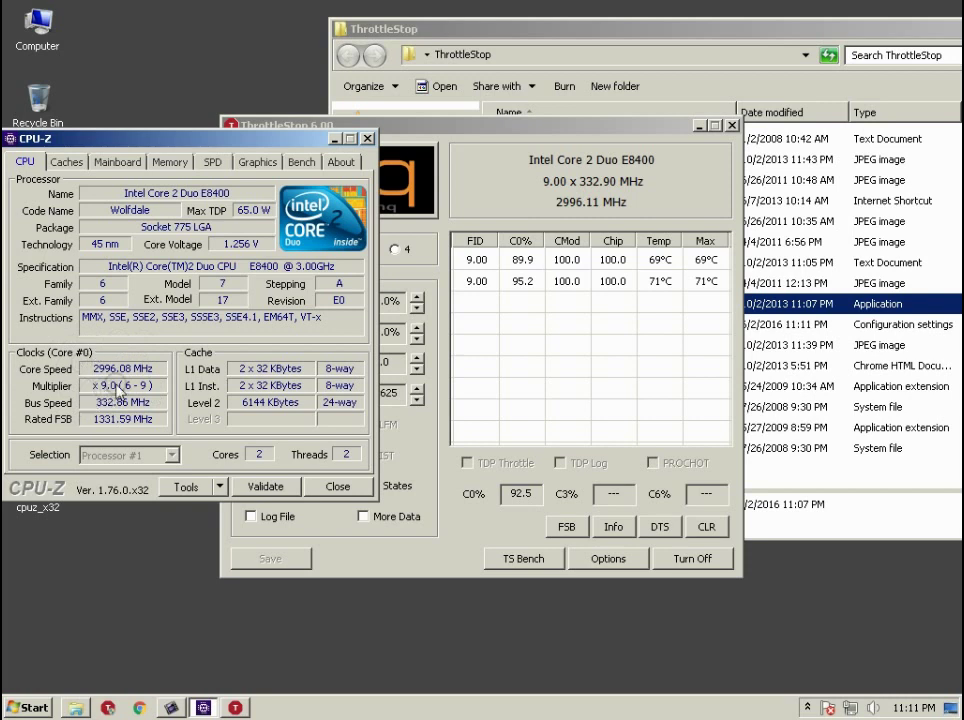
left_click(555, 208)
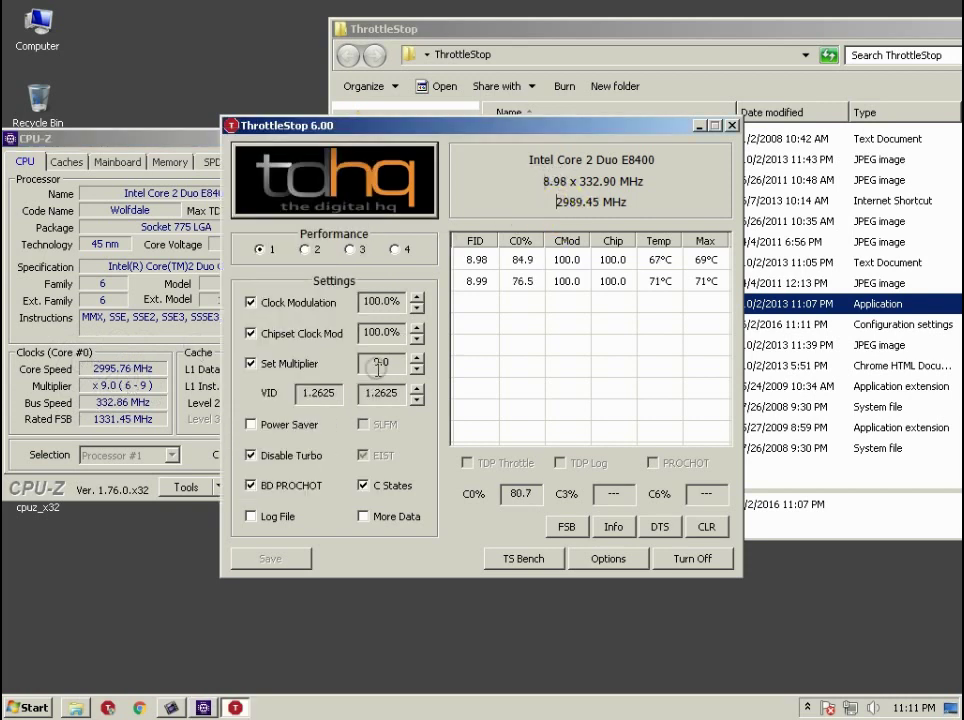
double_click(380, 362)
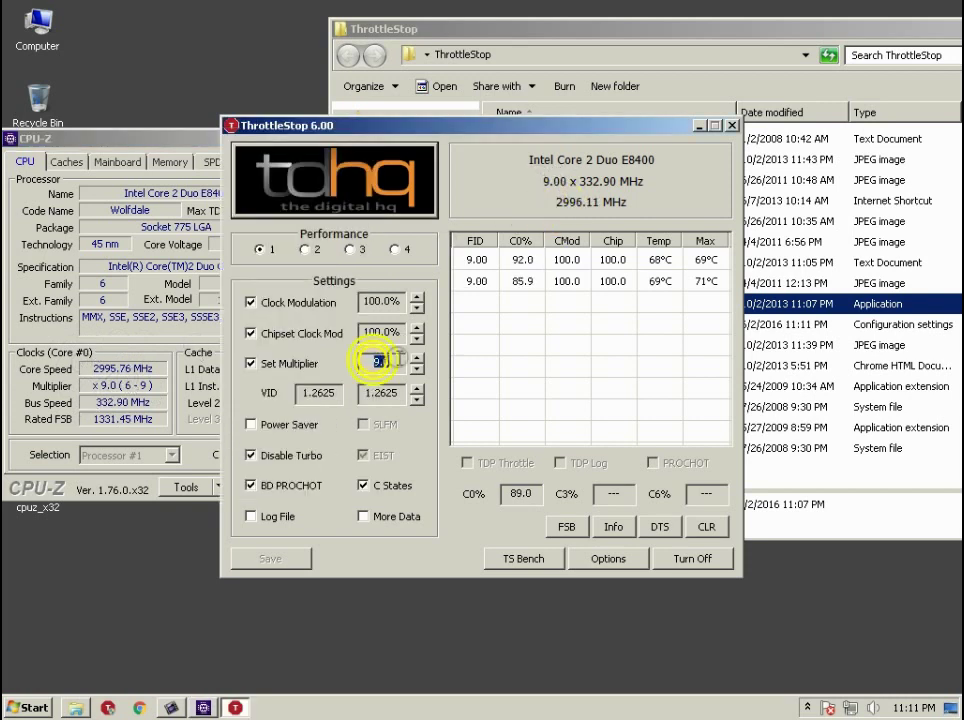
double_click(547, 181)
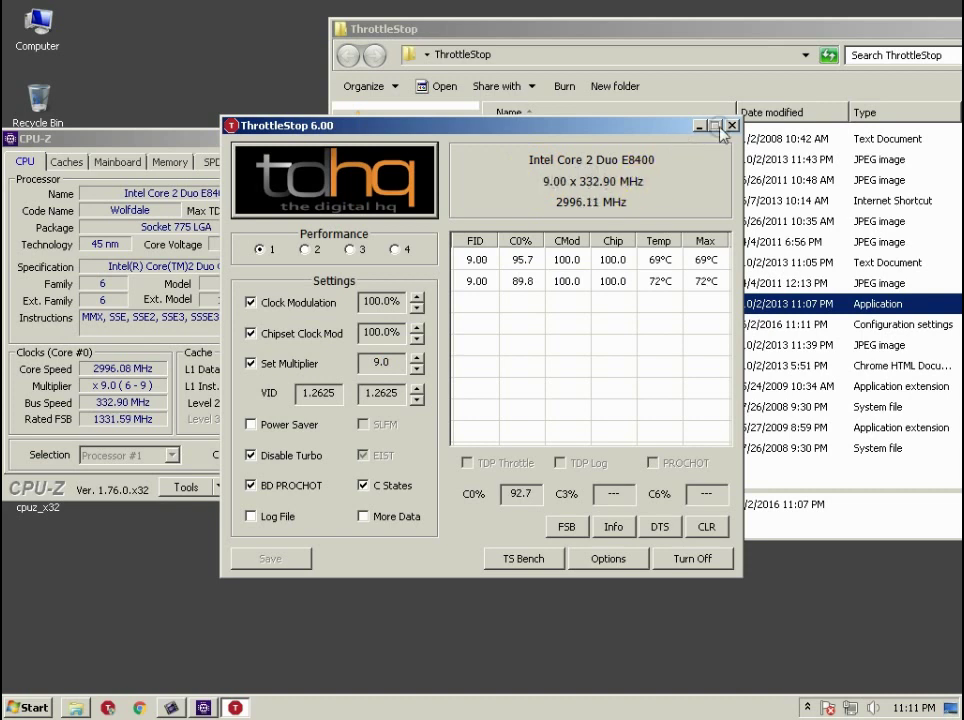
key("alt+F4")
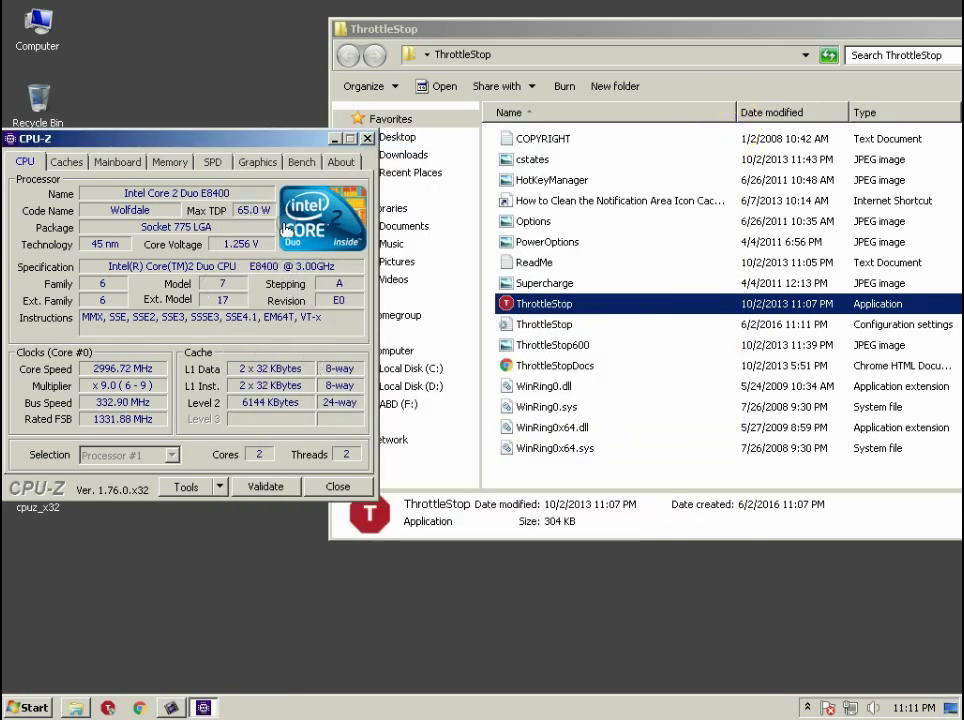
Step: Move CPU-Z aside, then close the ThrottleStop folder window and CPU-Z
left_click_drag(273, 138, 383, 125)
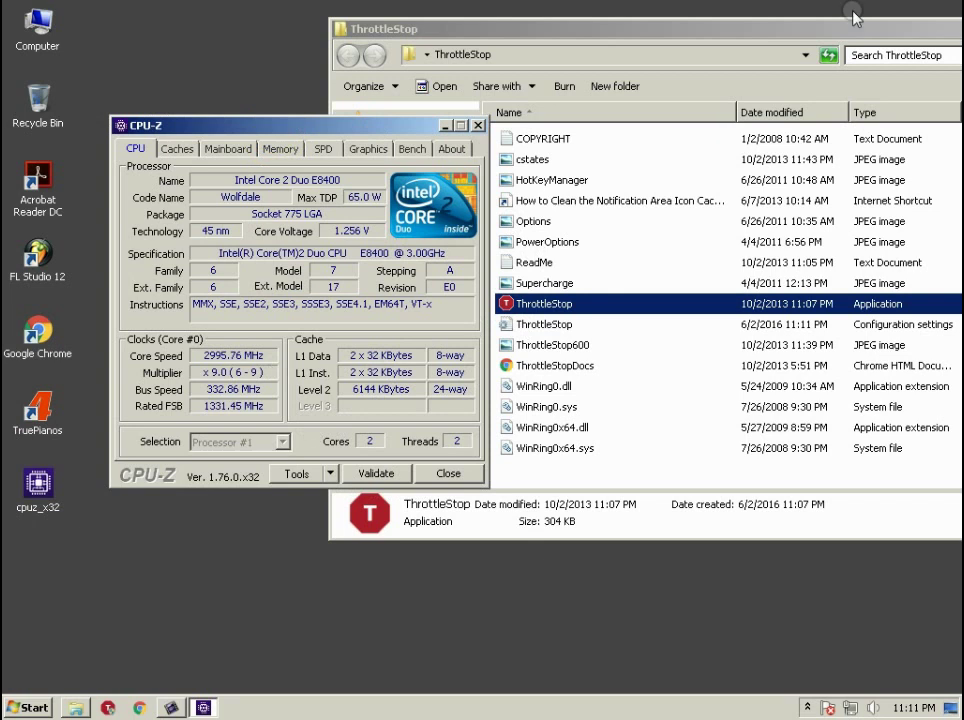
left_click_drag(856, 28, 845, 57)
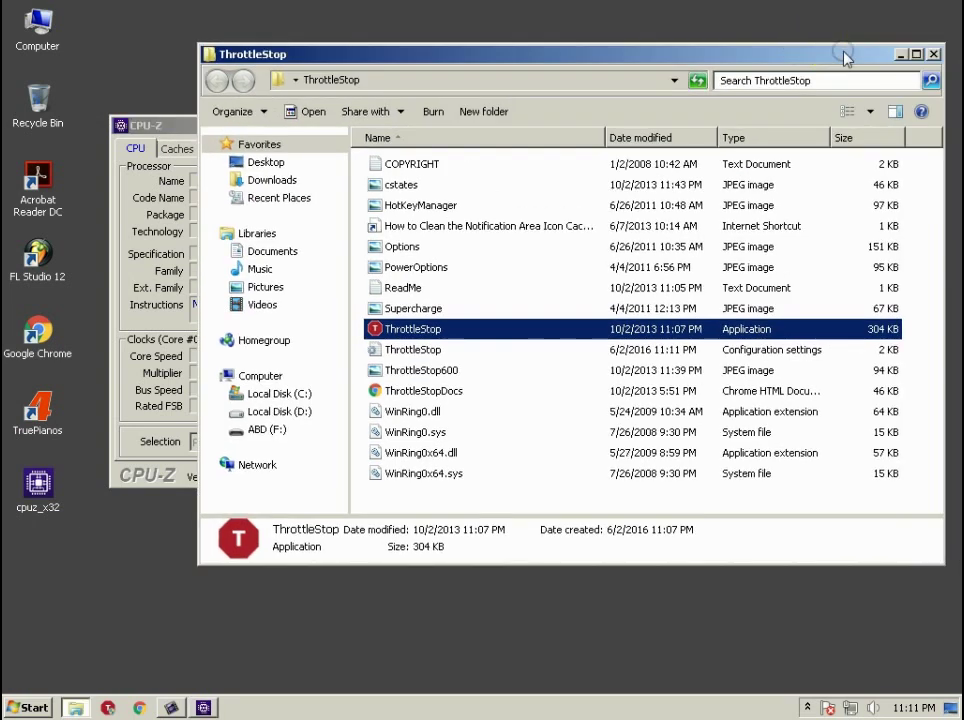
left_click(932, 54)
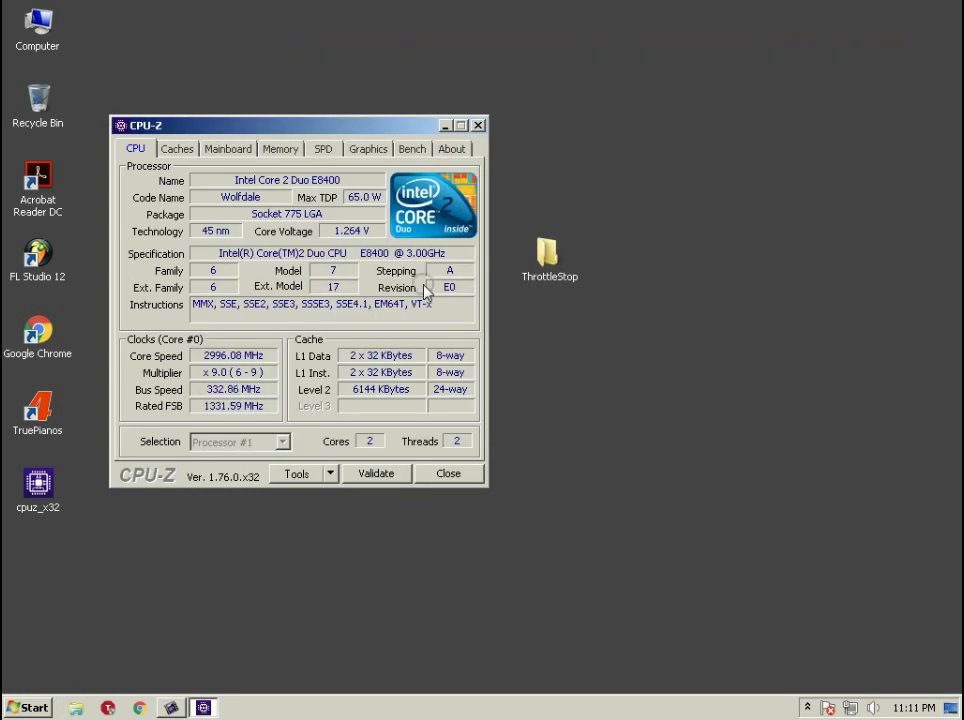
left_click(478, 125)
left_click_drag(483, 143, 593, 380)
left_click(598, 387)
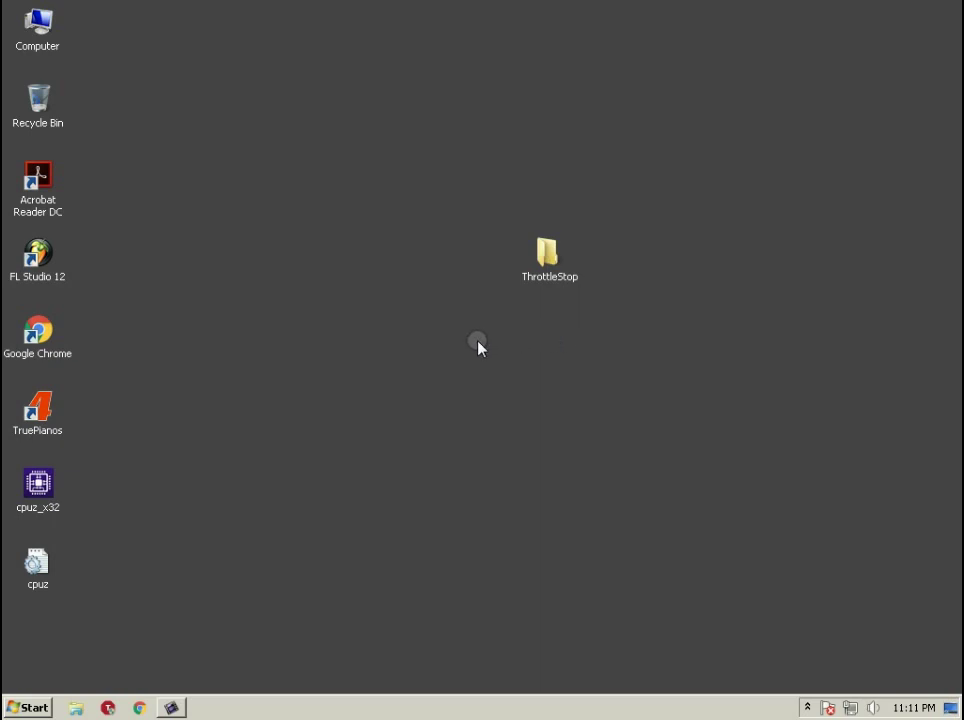
right_click(40, 28)
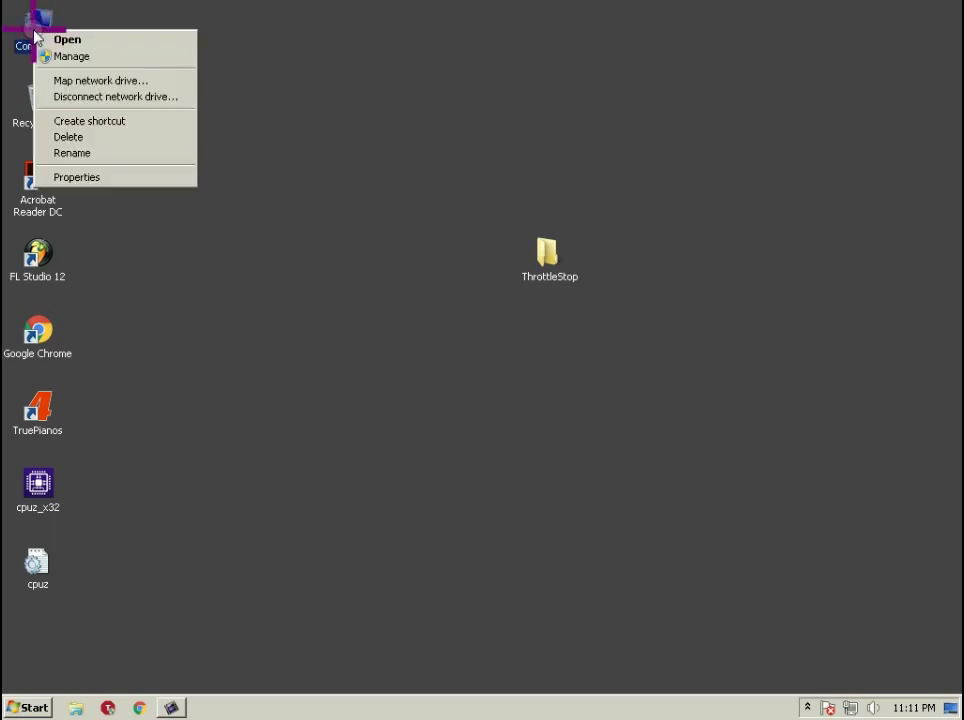
left_click(116, 186)
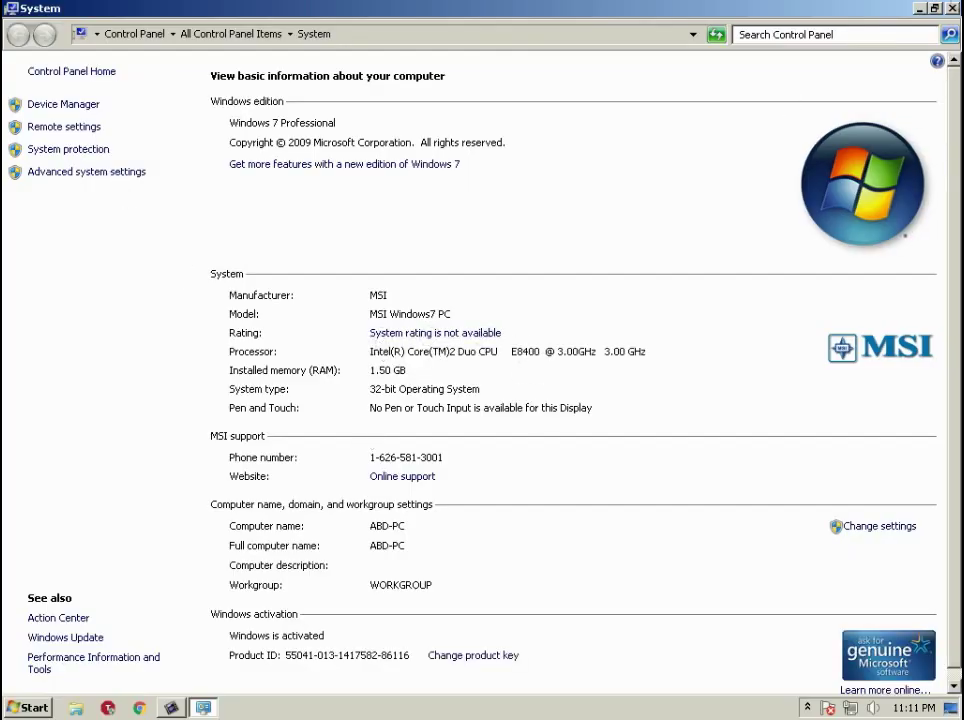
left_click(951, 8)
left_click_drag(509, 218, 568, 309)
double_click(551, 269)
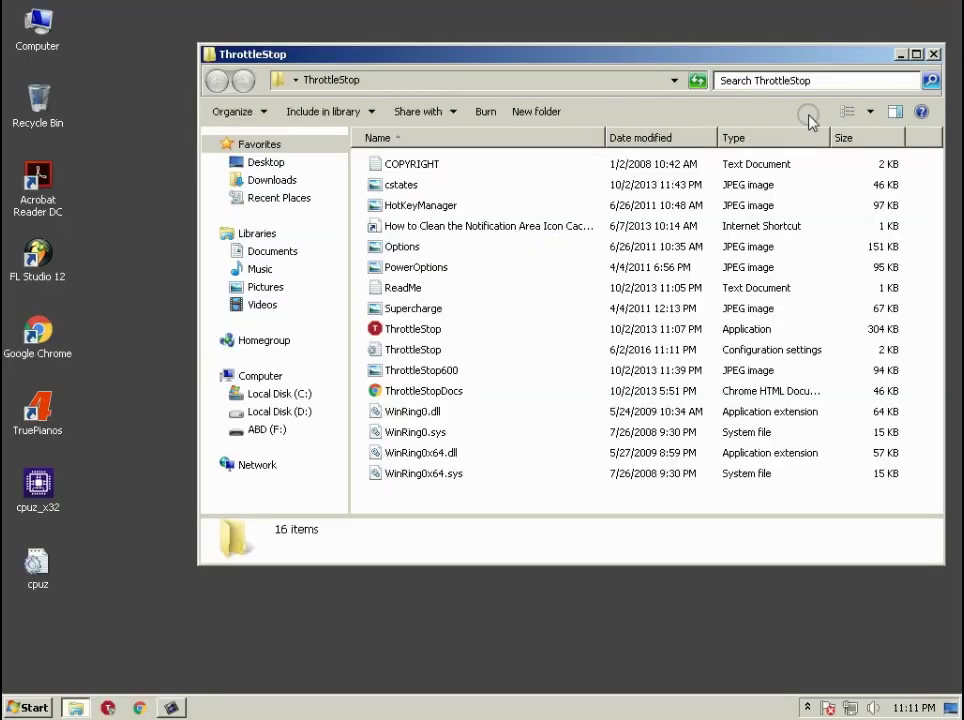
left_click(932, 55)
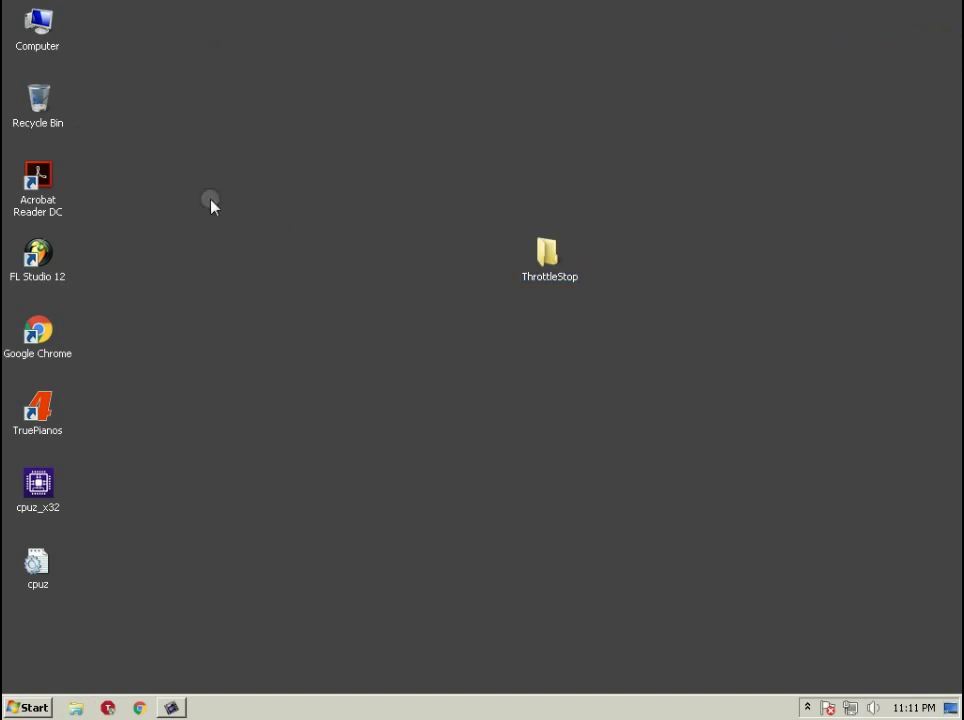
right_click(50, 38)
left_click(122, 189)
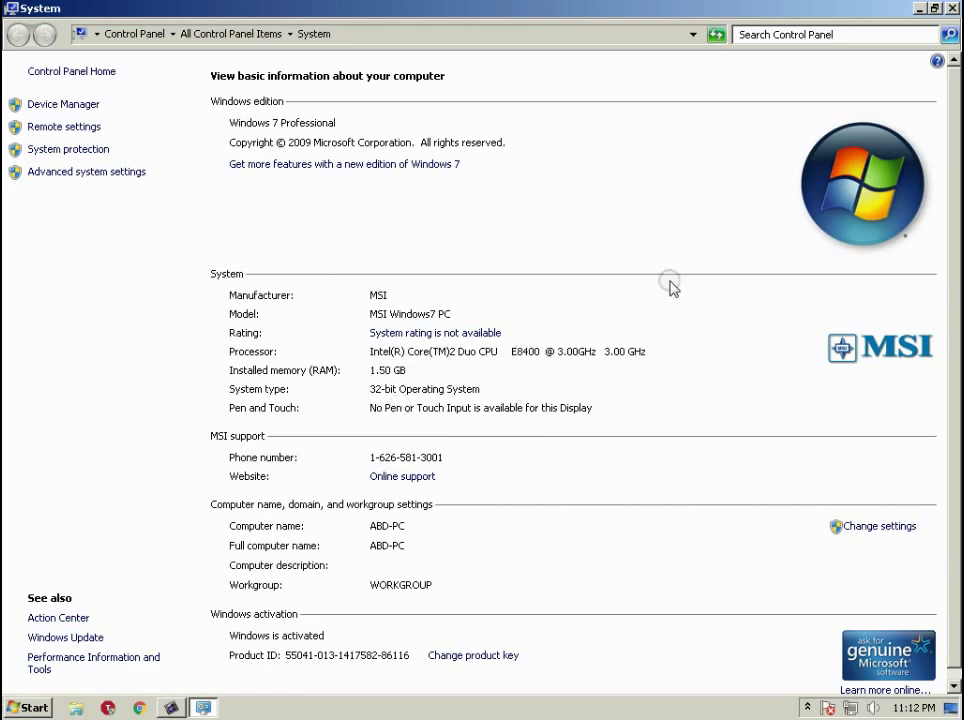
left_click(950, 8)
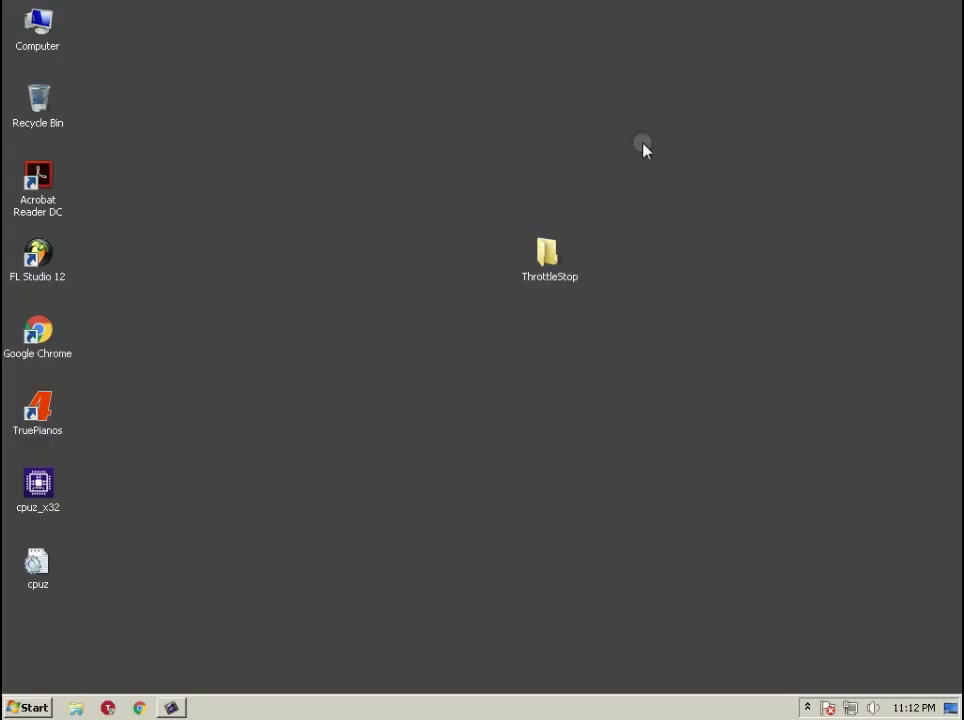
double_click(551, 253)
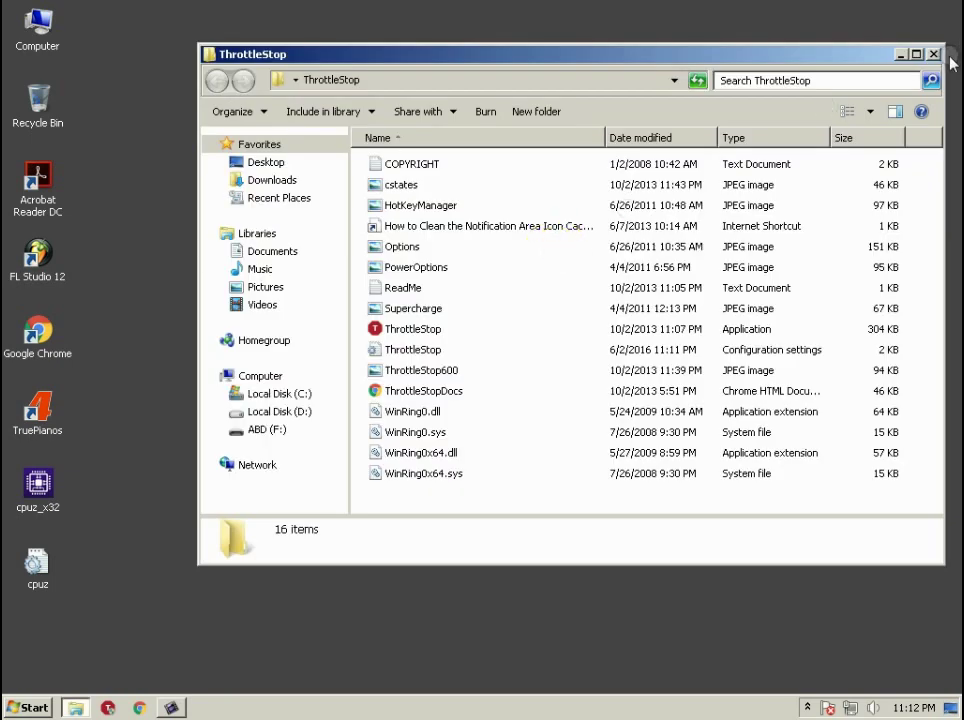
left_click(933, 54)
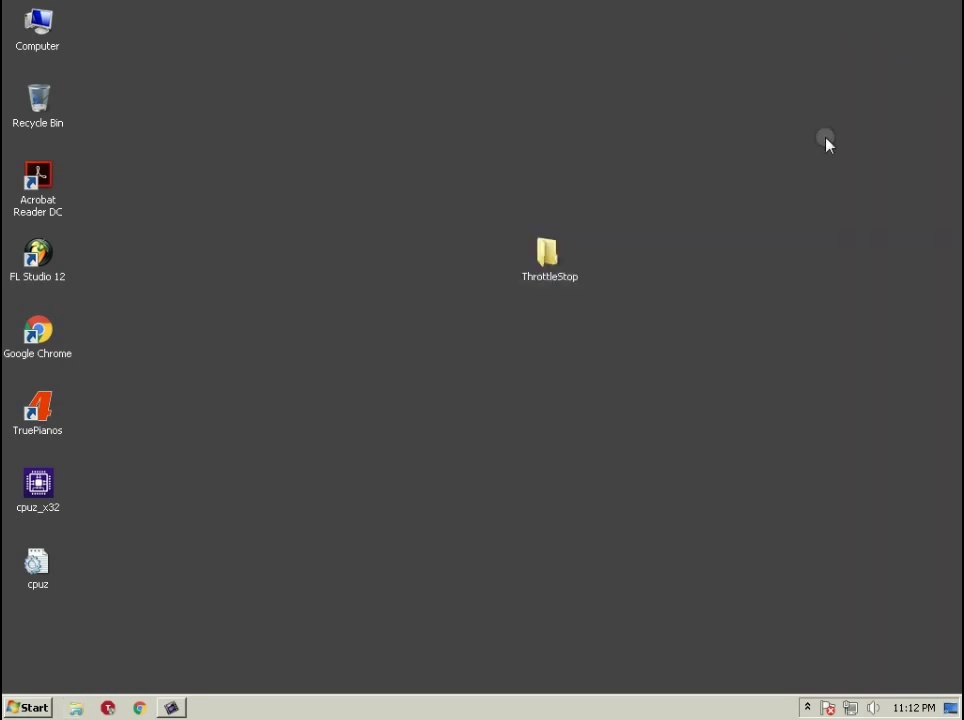